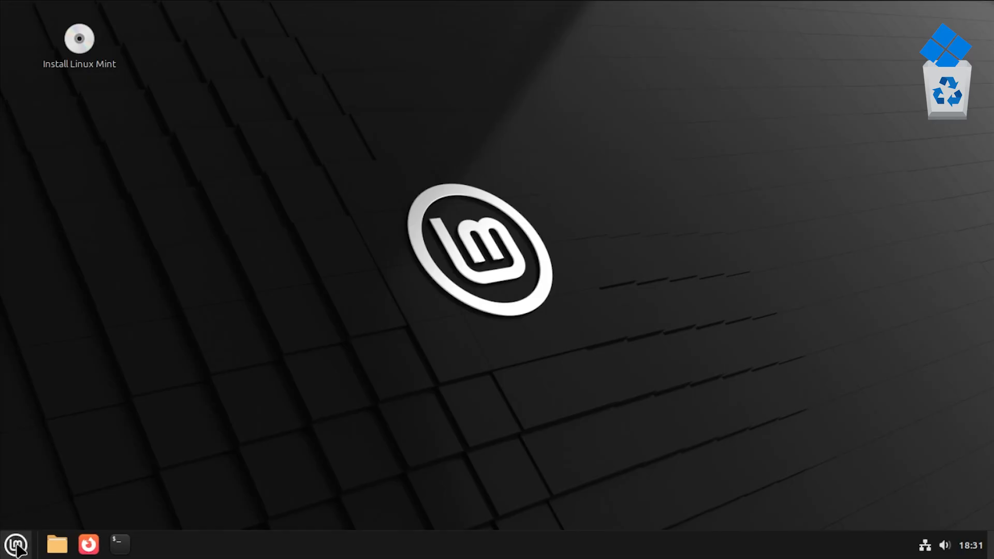
Launch the Disks utility from the Mint menu by searching 'disk'.
click(16, 545)
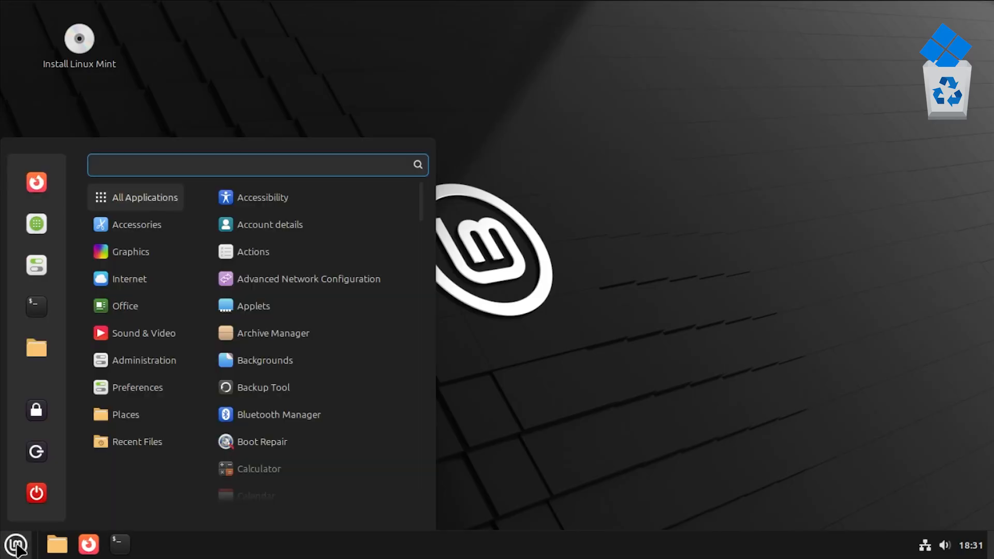
text(disk)
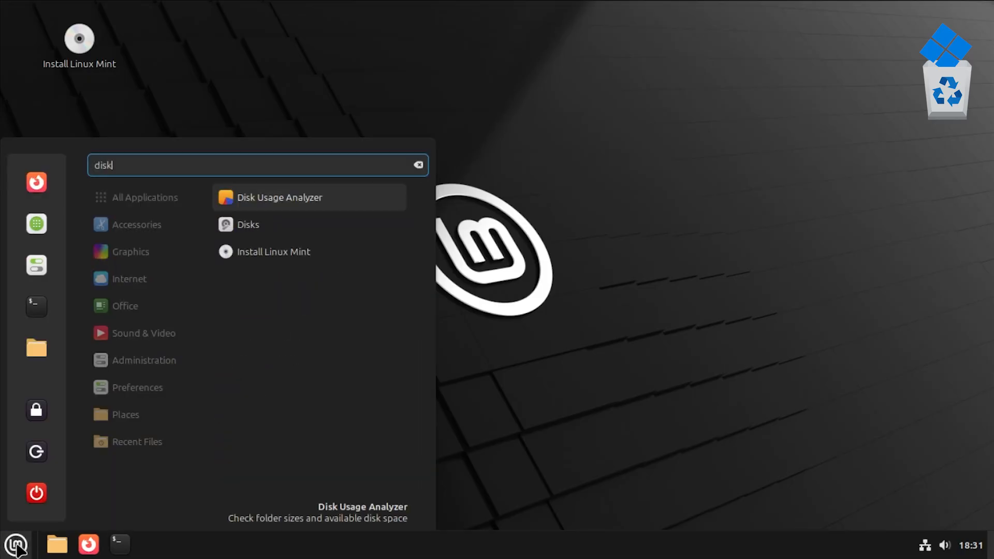
click(244, 238)
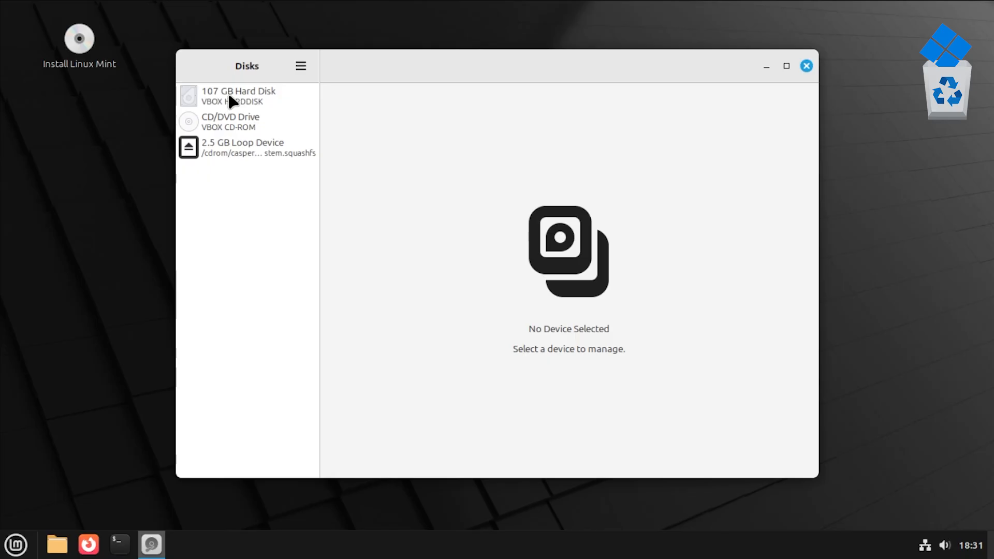
Open the Resize dialog for the 107 GB NTFS Partition 2 on the 107 GB hard disk.
click(231, 101)
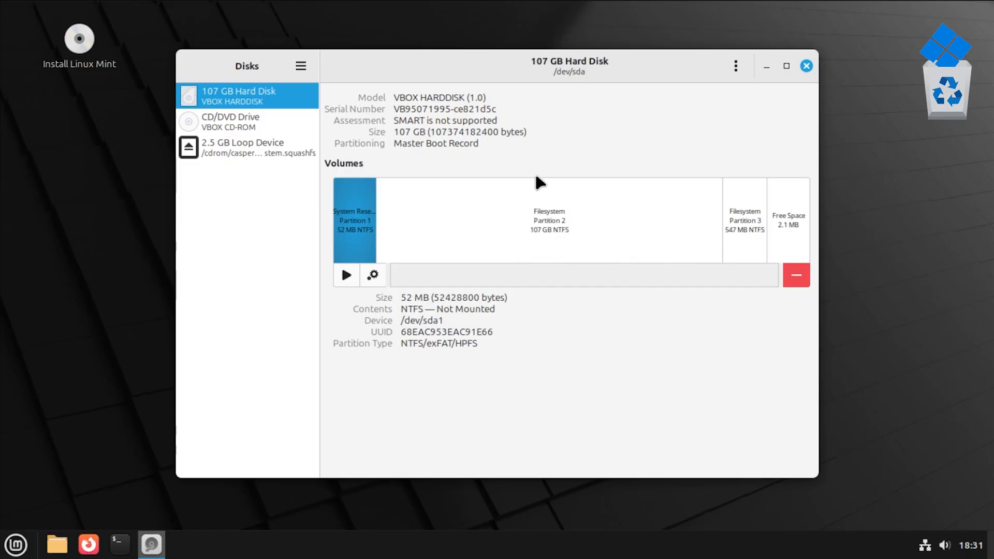
click(609, 232)
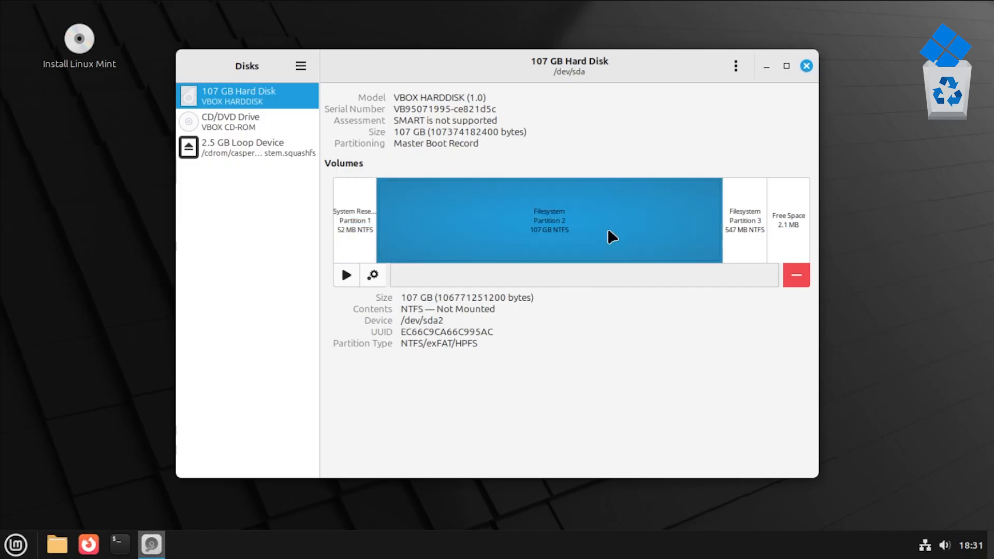
click(374, 276)
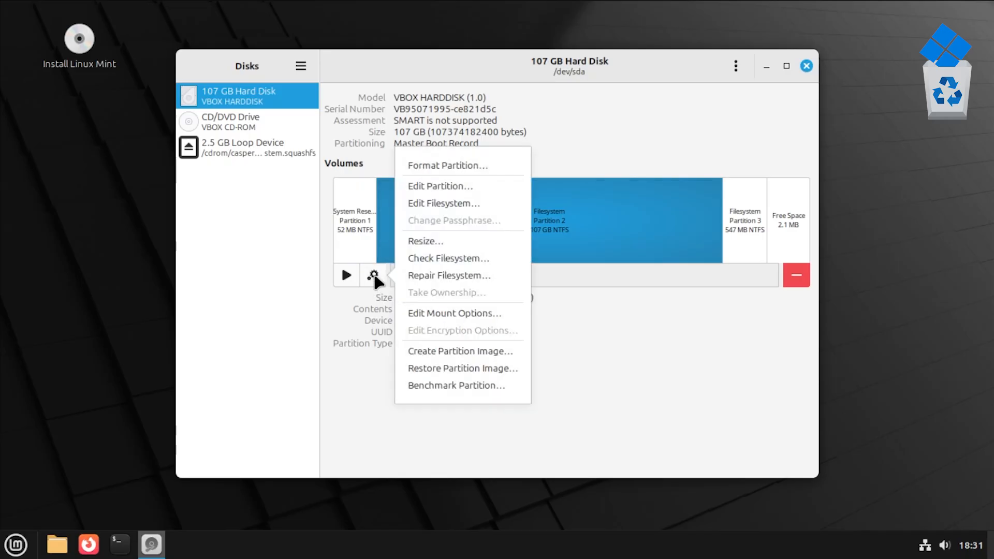
click(418, 241)
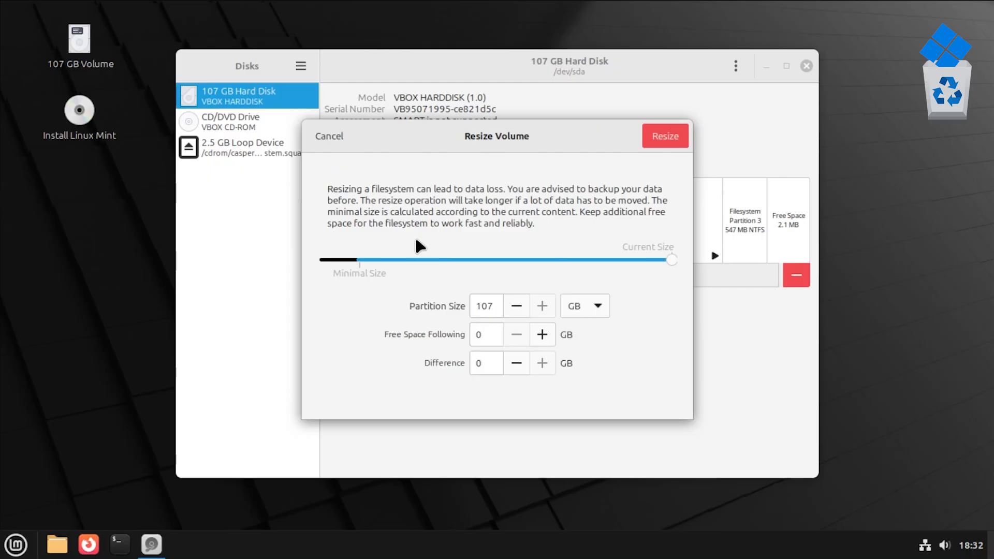
Resize Partition 2 down to 82 GB, freeing 25 GB, then close Disks.
drag(671, 263, 589, 271)
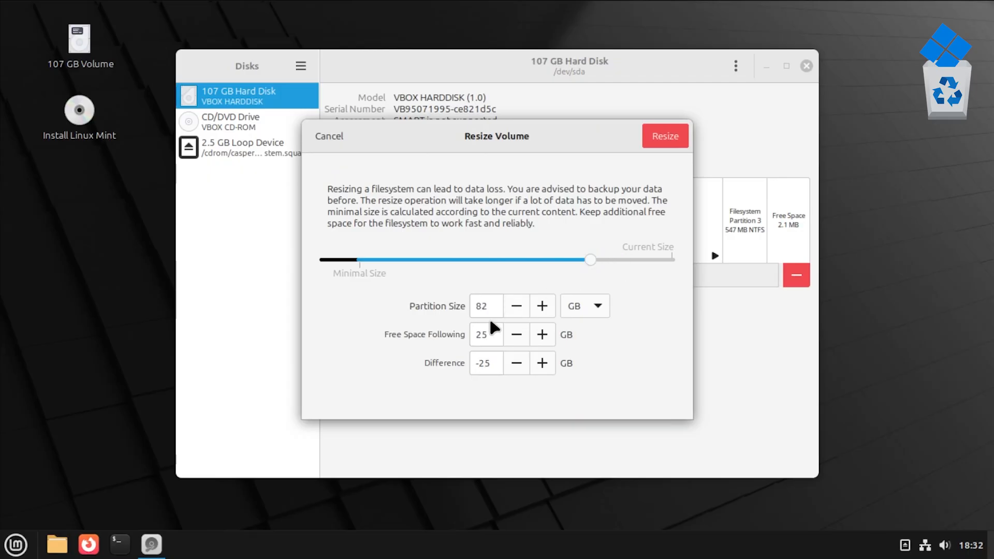
click(666, 137)
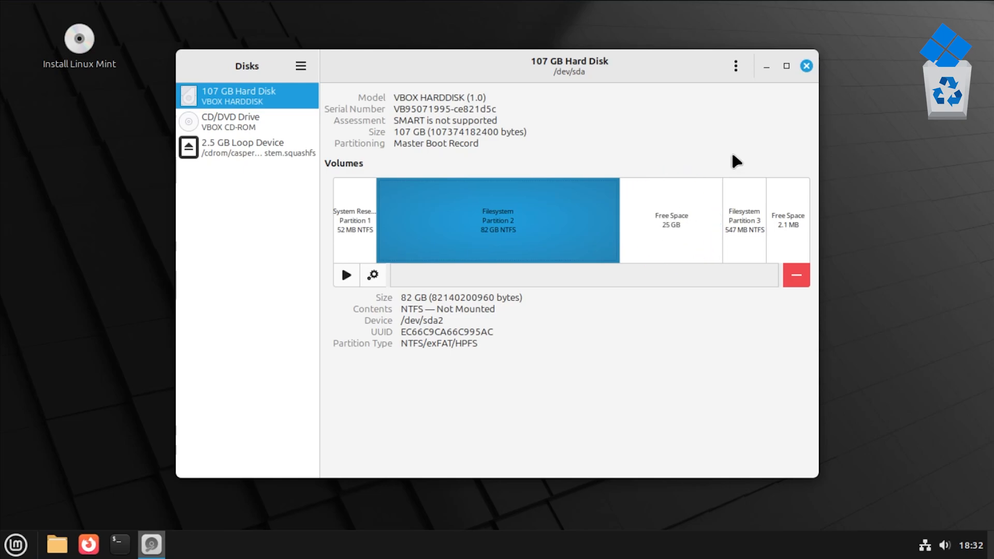
click(806, 66)
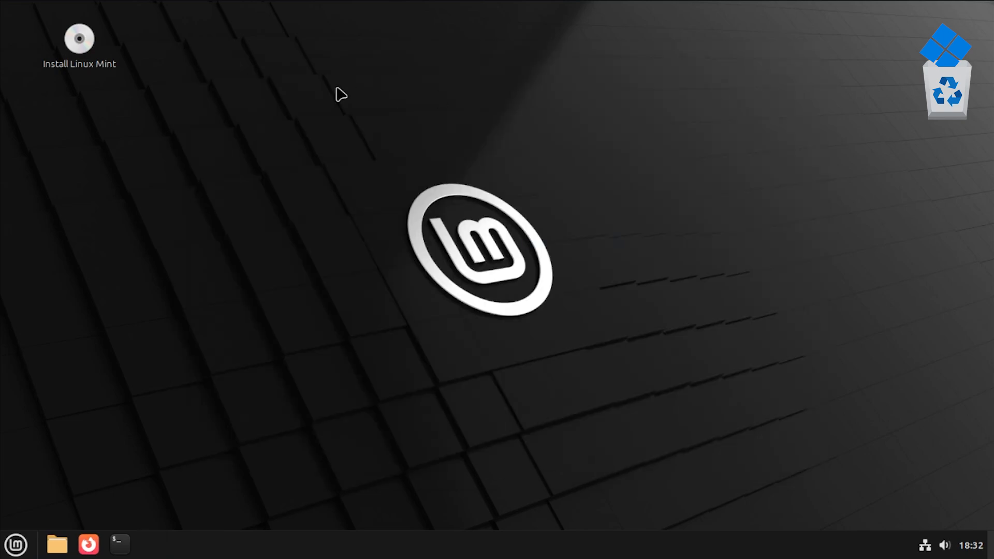
Start the Mint installer, keeping English and the English (US) keyboard layout, and pass the codecs page.
double_click(80, 47)
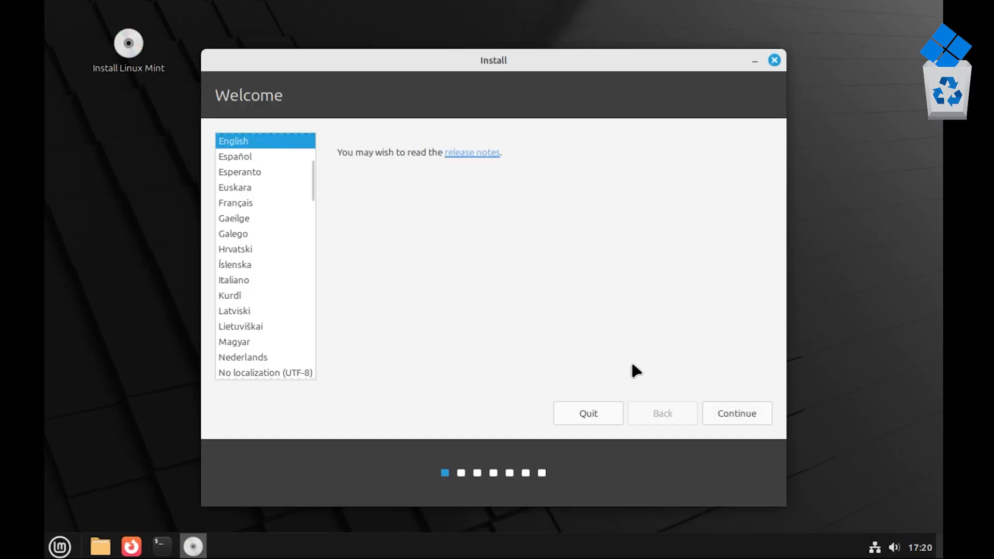
click(724, 414)
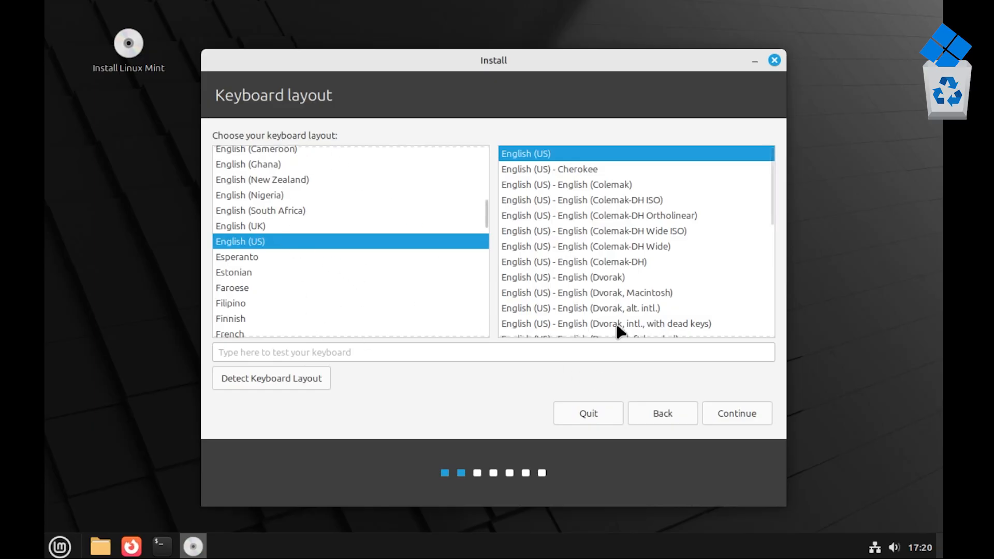
click(745, 415)
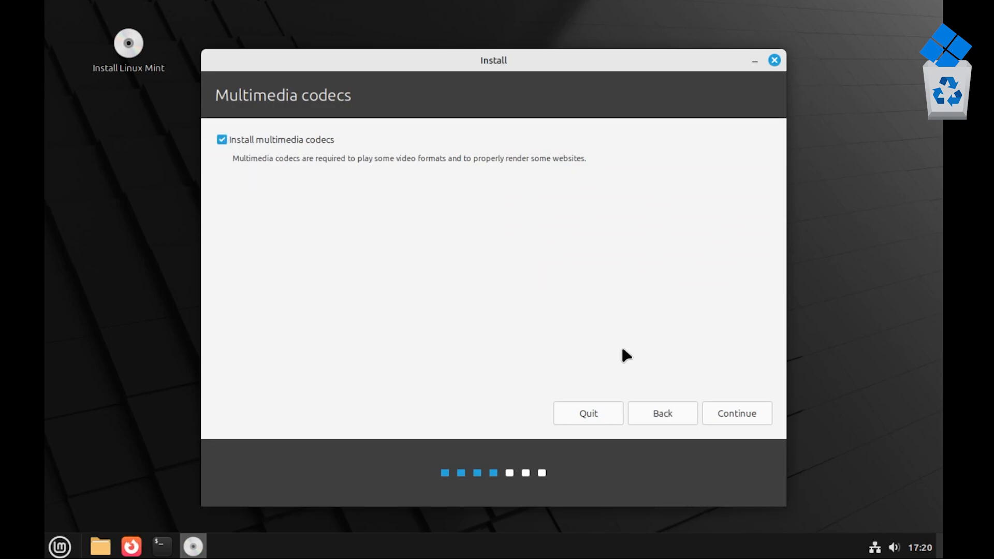
click(717, 420)
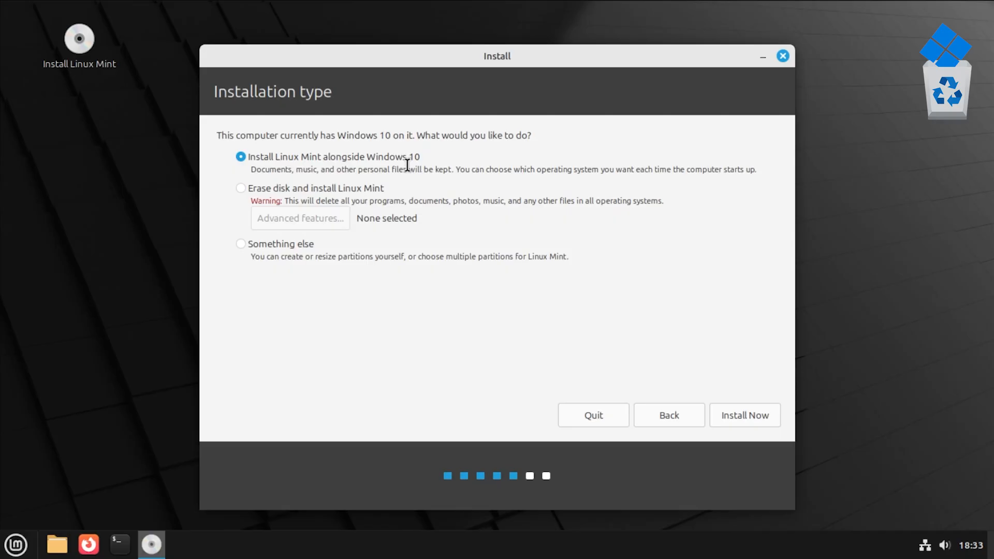
Begin the installation and confirm writing the partition changes to disk.
click(733, 414)
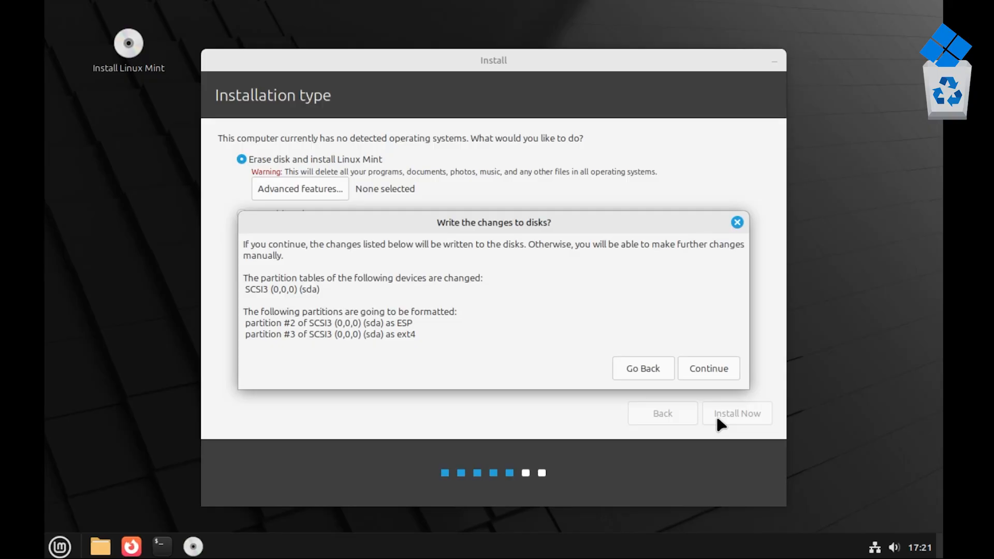
click(700, 368)
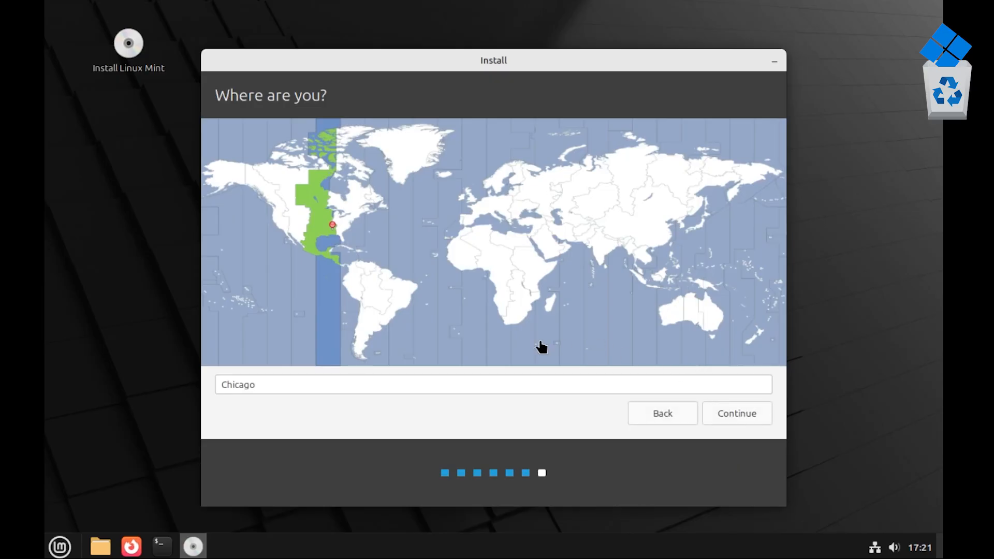
Keep Chicago as the location and continue to account setup.
drag(259, 386, 218, 386)
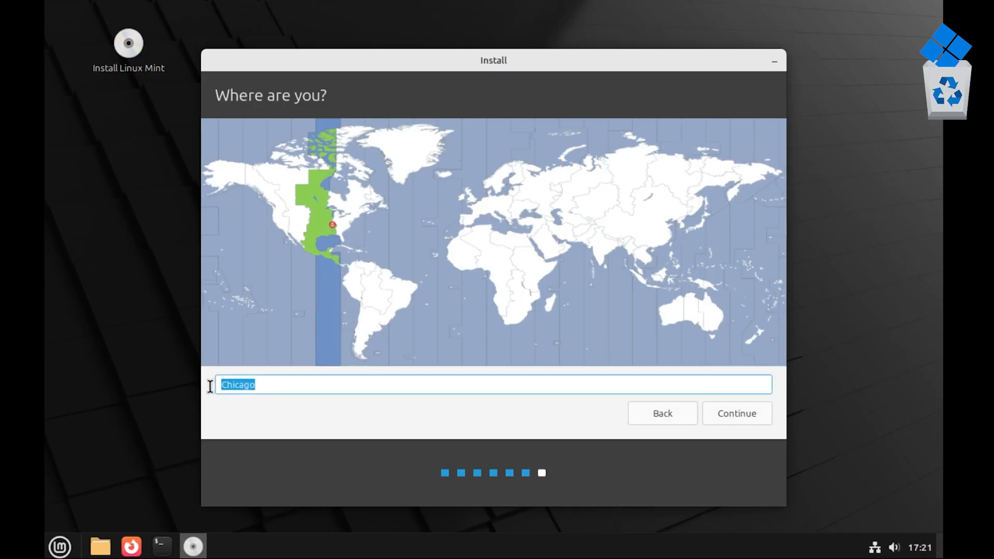
click(281, 387)
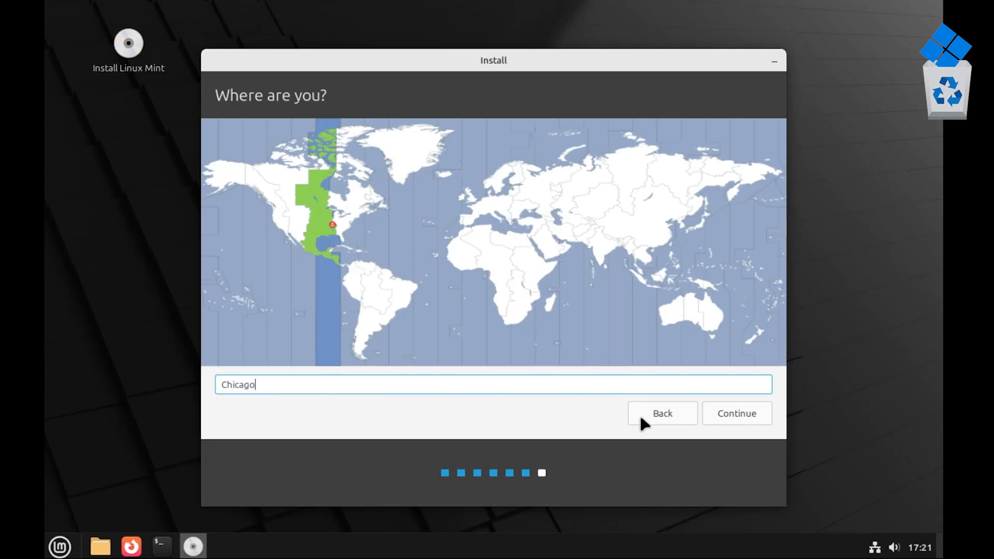
click(727, 421)
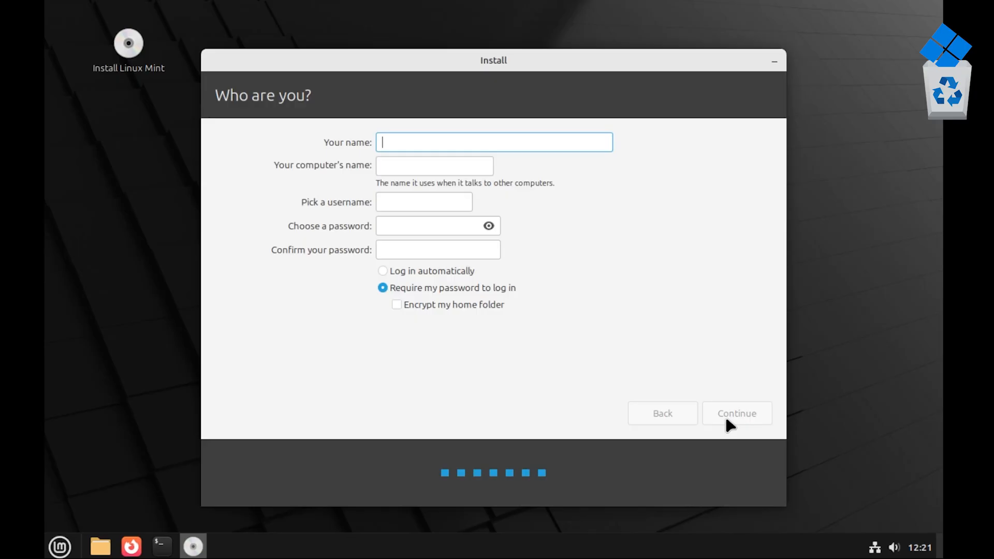
Enter the user's name, keep the default computer name and username, and enter and confirm a password.
text(Mint User)
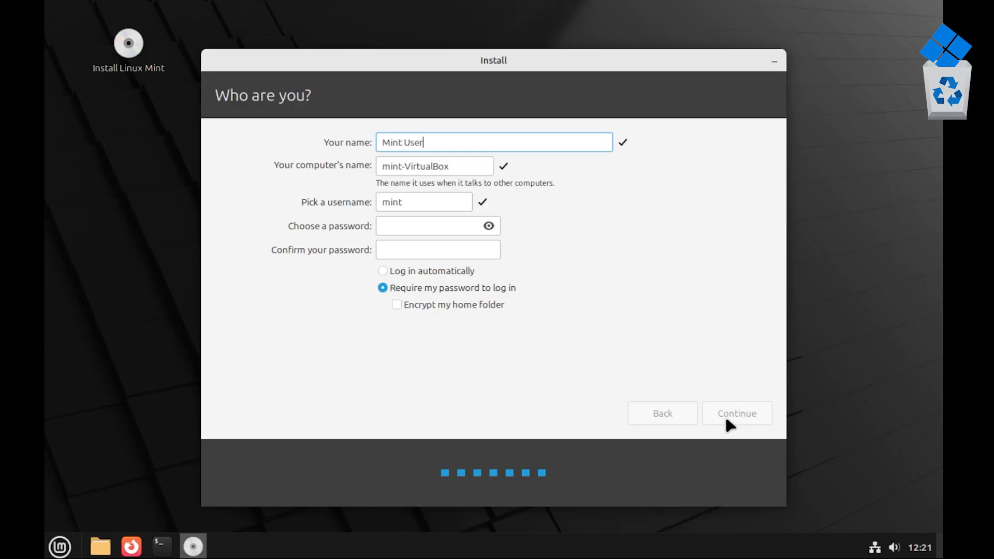
key(Tab)
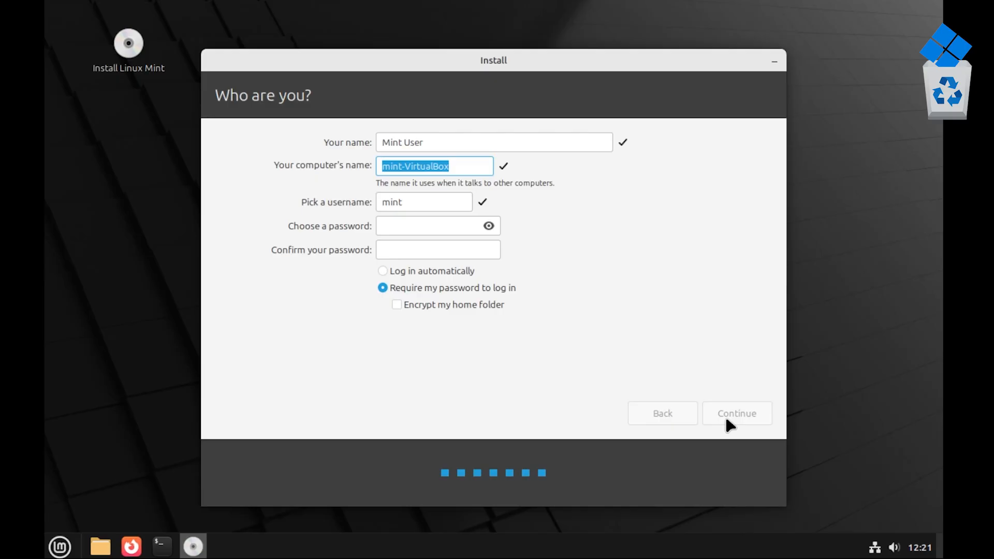
key(Tab)
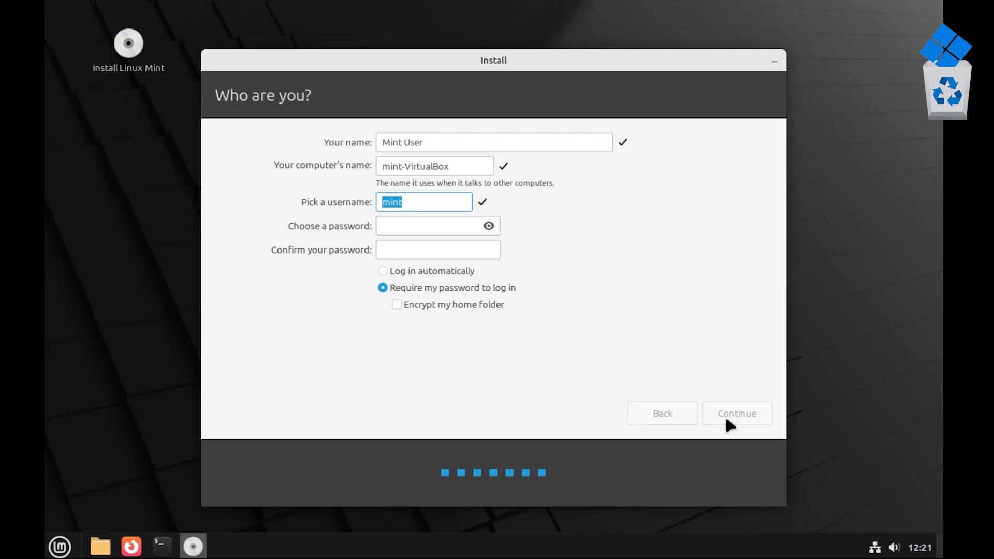
key(Tab)
text(********)
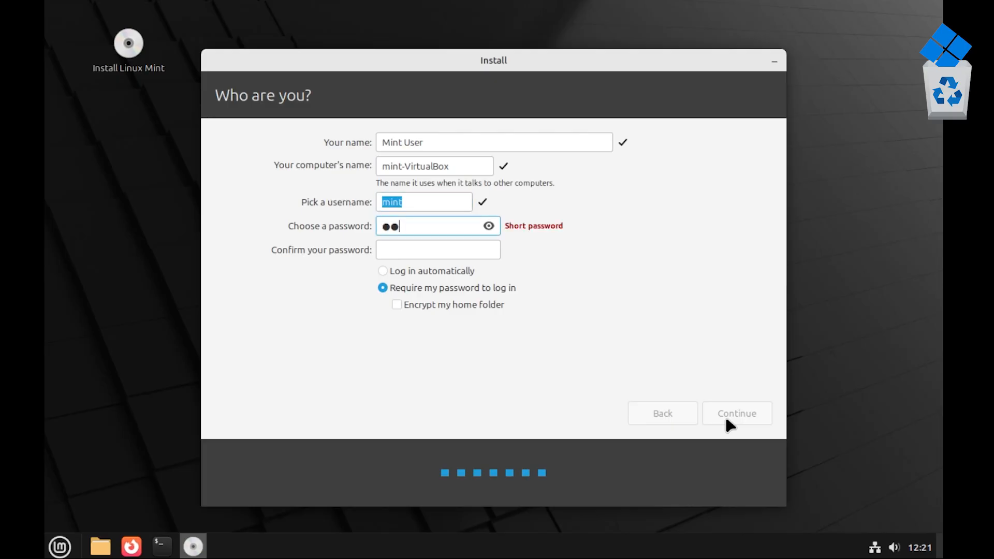
key(Tab)
text(password)
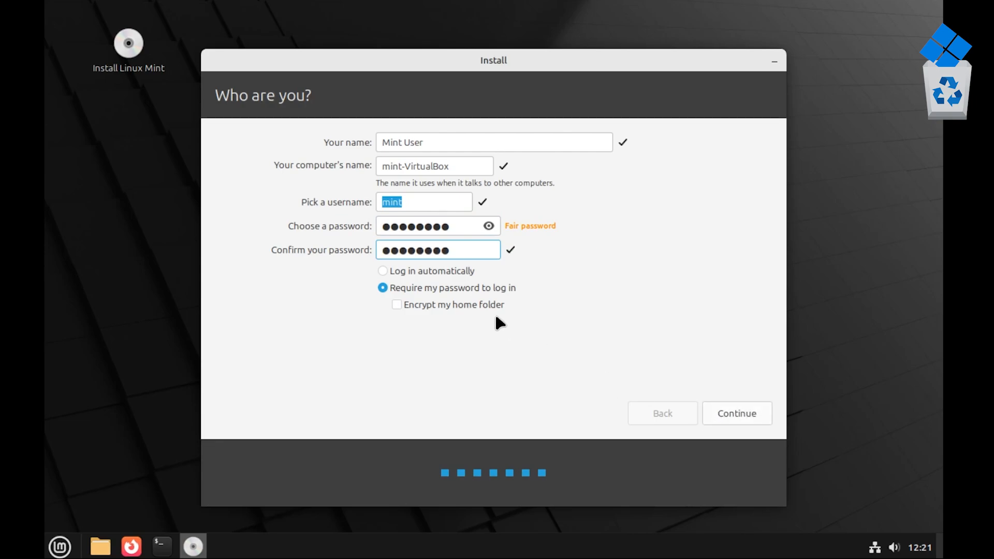
Keep 'Require my password to log in' selected and start copying files.
click(426, 272)
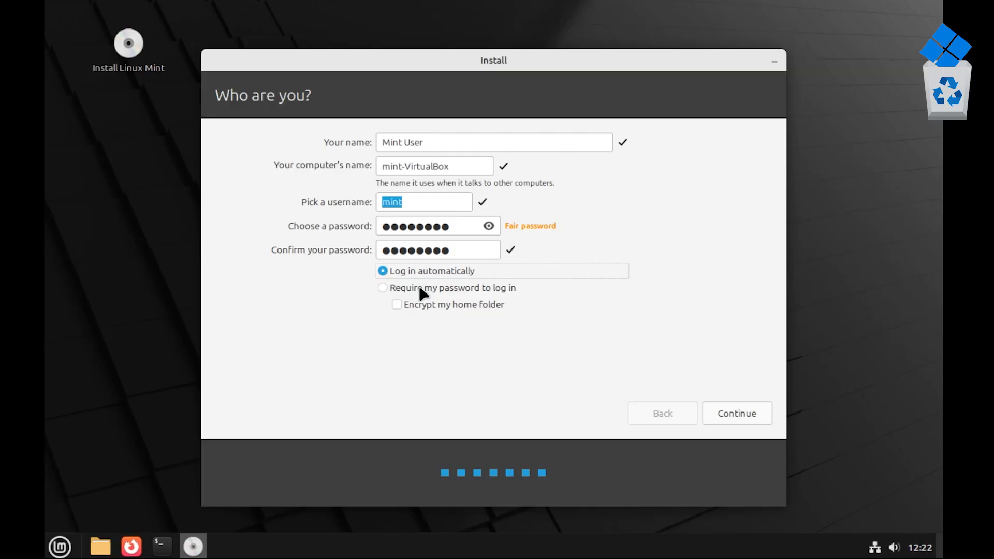
click(421, 290)
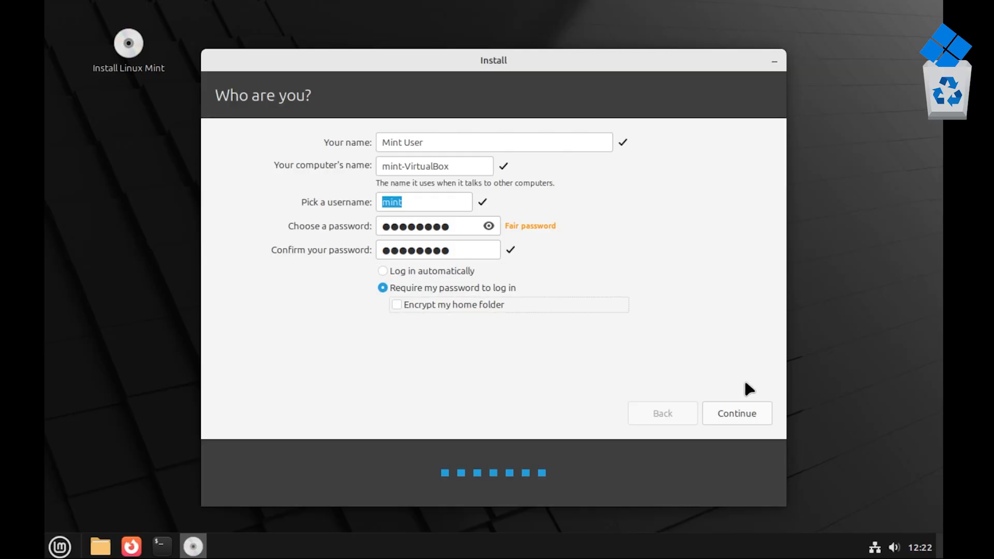
click(723, 408)
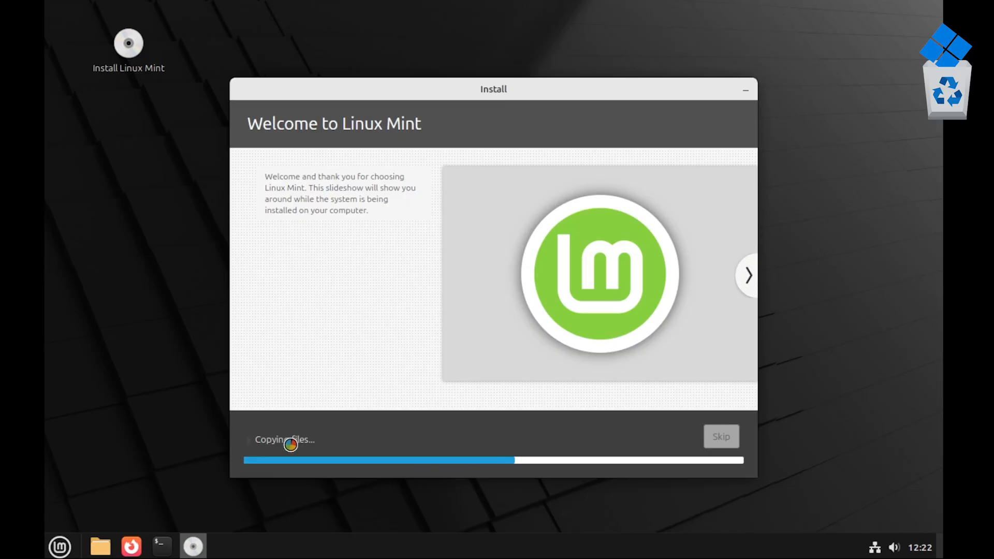
Check the installation log while it finishes, then choose Restart Now.
click(247, 440)
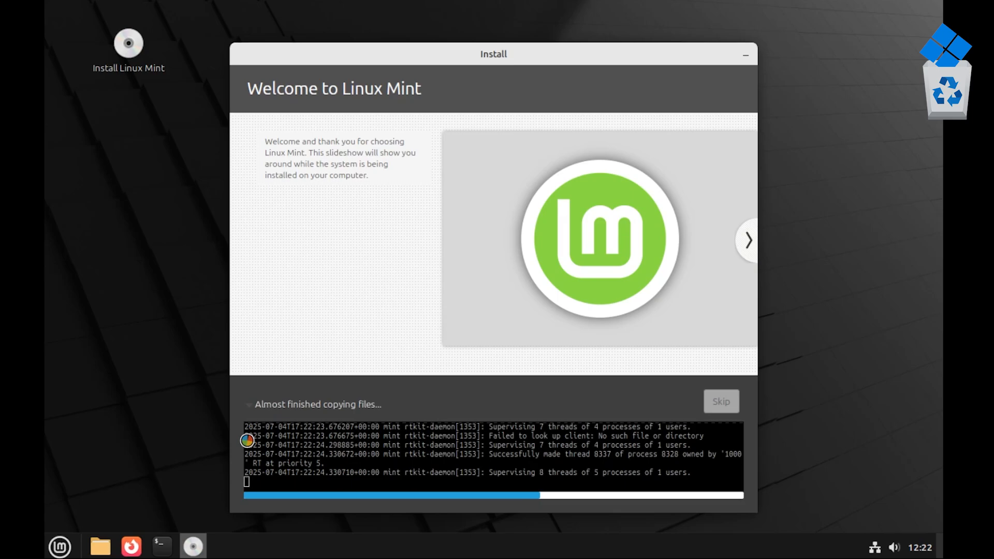
click(248, 403)
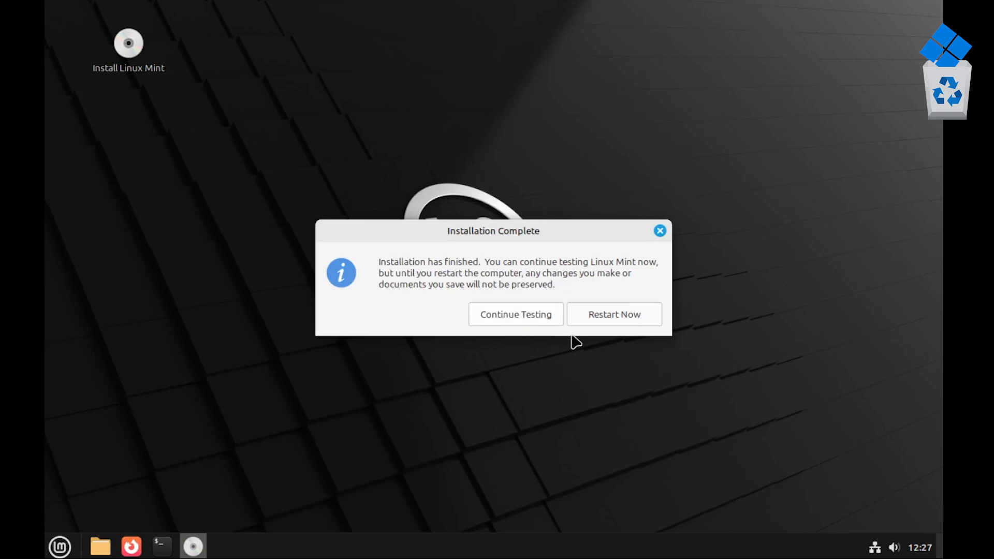
click(609, 319)
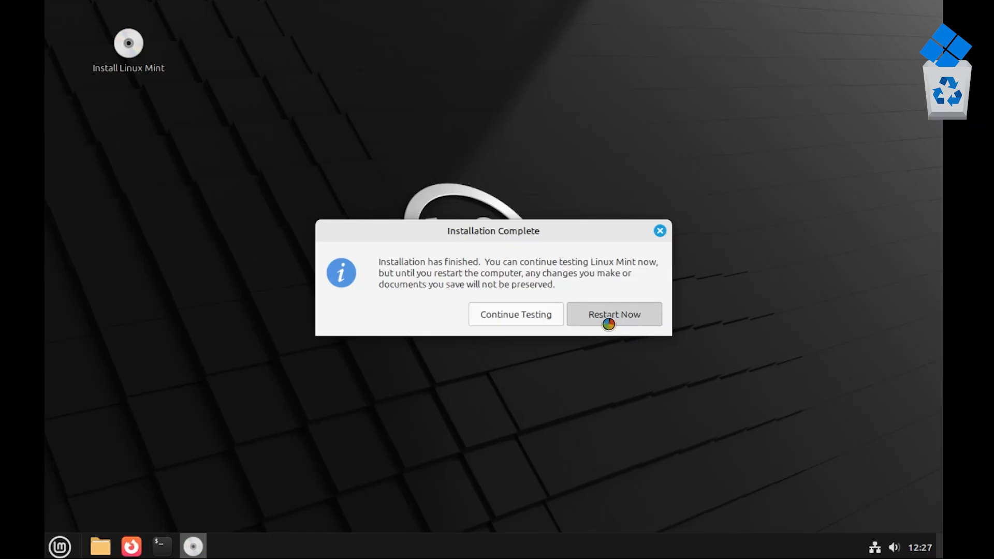